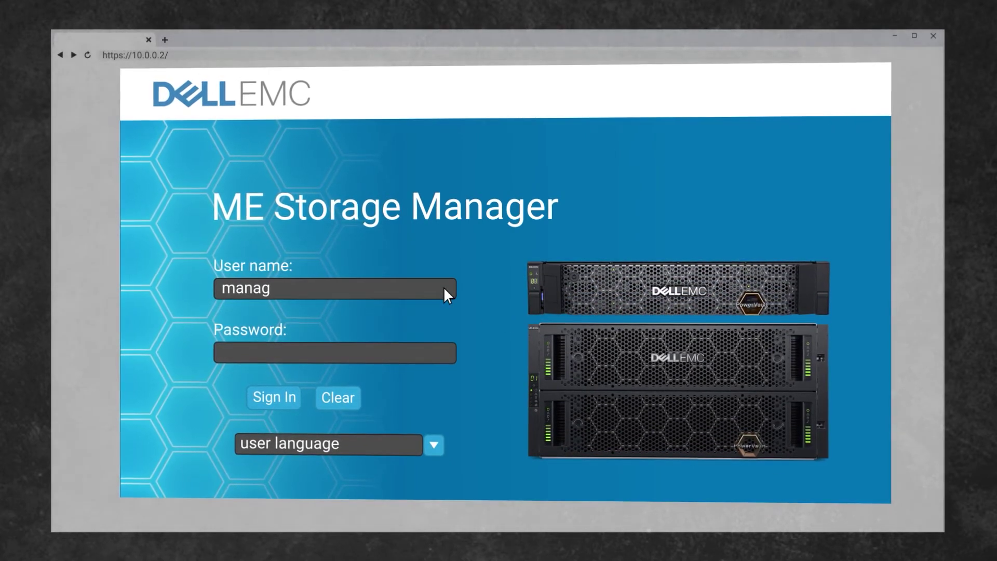
pyautogui.write('e')
pyautogui.click(443, 350)
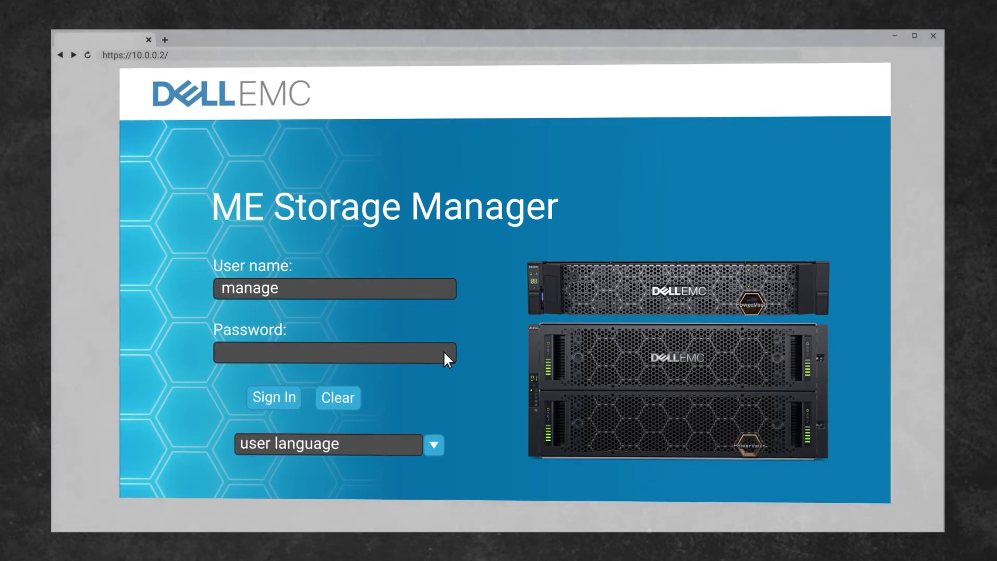
pyautogui.write('!manag')
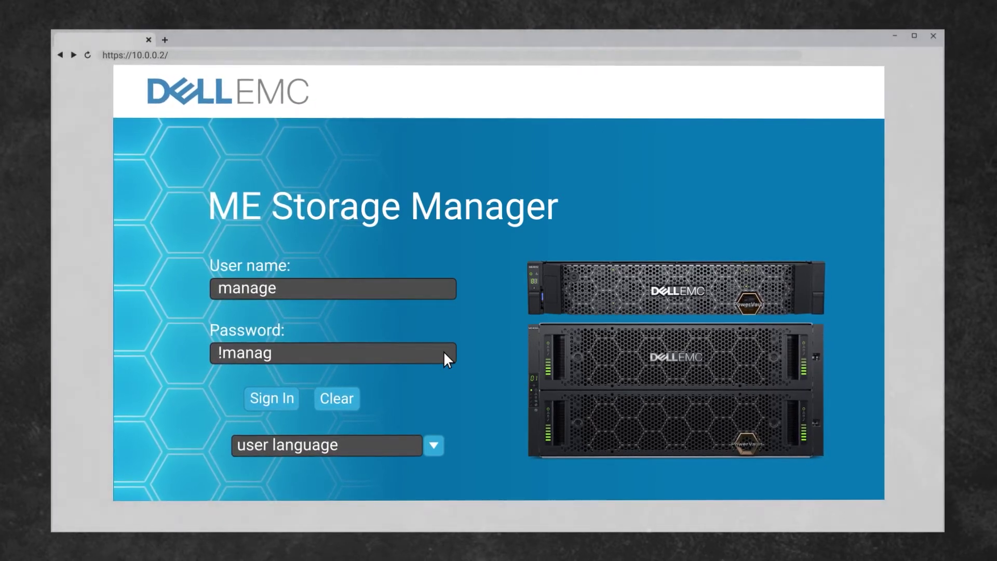
pyautogui.write('e')
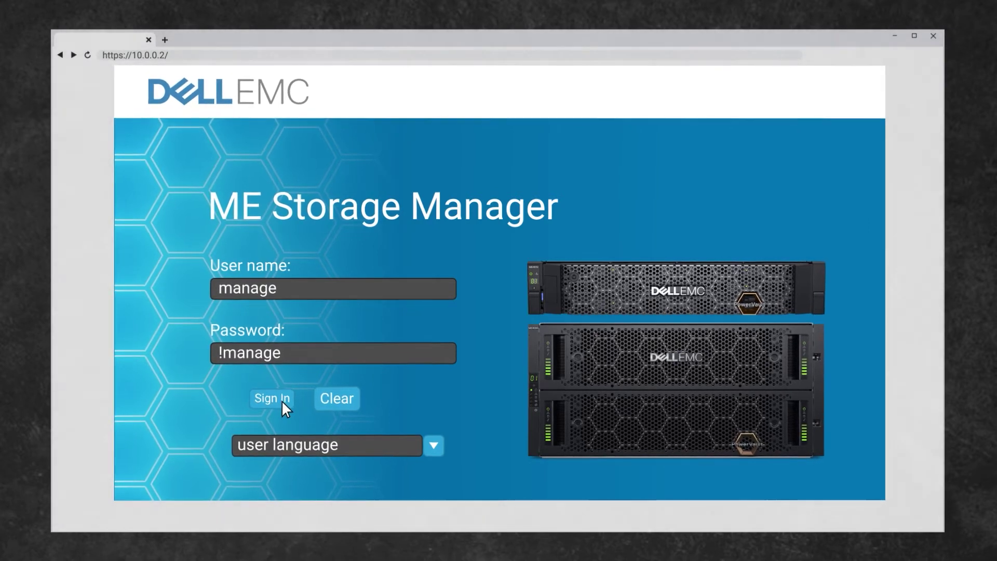
pyautogui.click(281, 400)
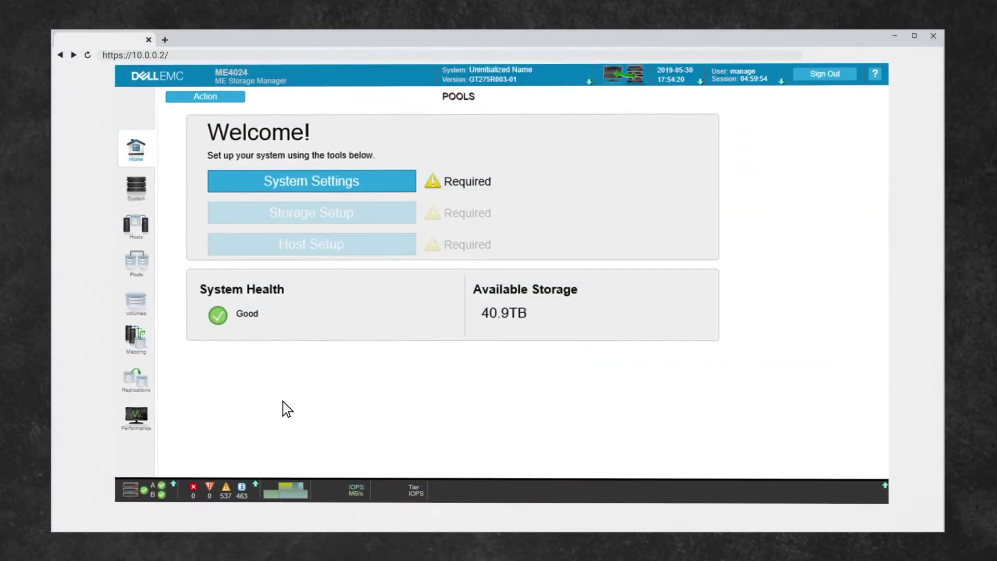
# Open Save Logs from the footer system menu to start collecting support logs.
pyautogui.click(170, 487)
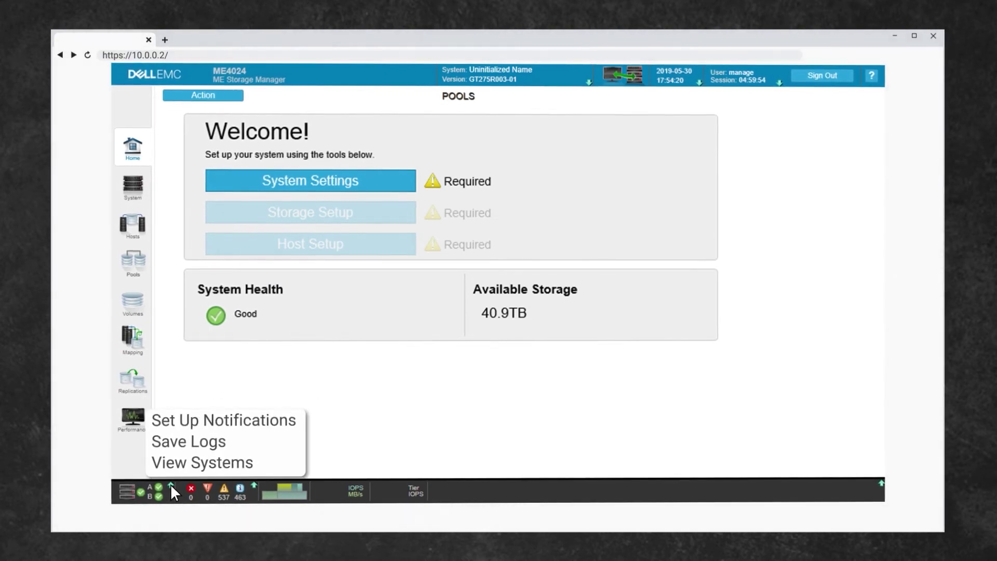
pyautogui.click(235, 442)
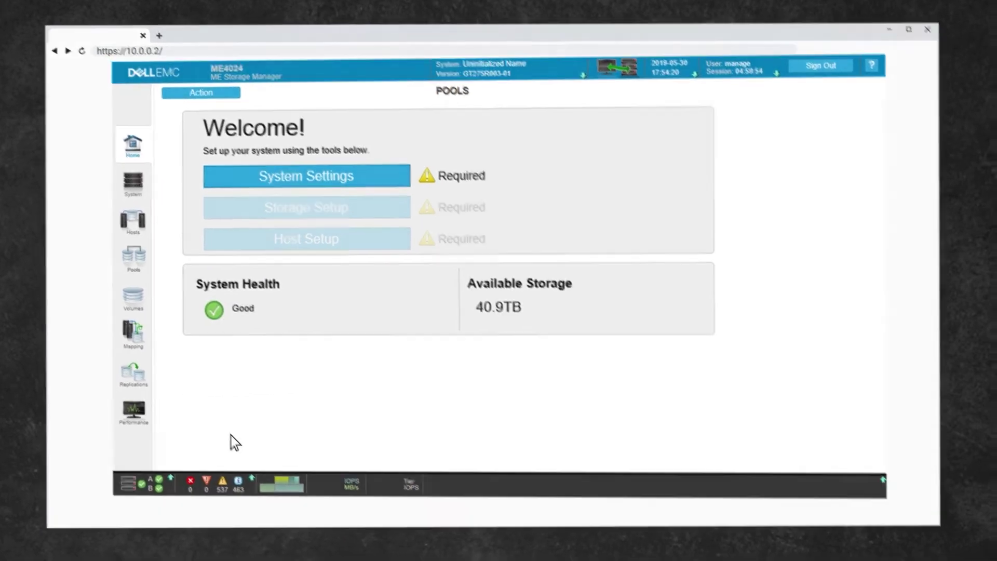